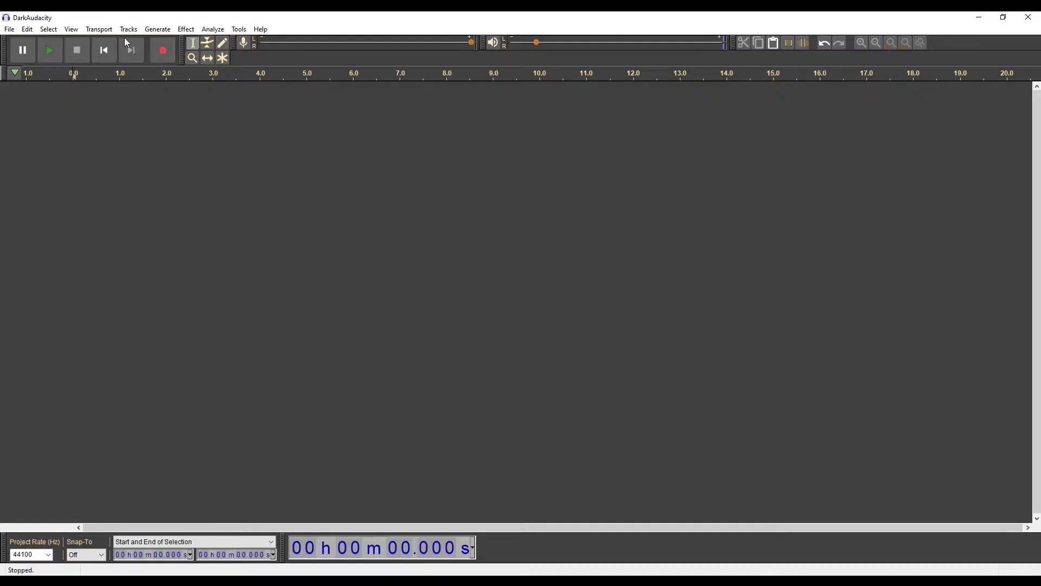
Add an empty mono audio track to the project from the Tracks menu.
click(128, 29)
mouse_move(133, 45)
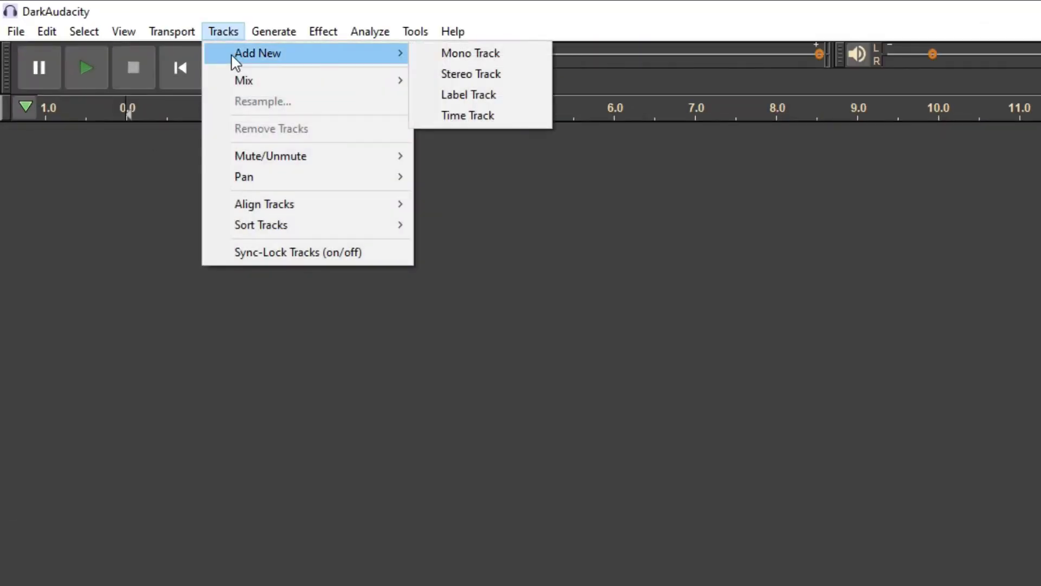
click(474, 53)
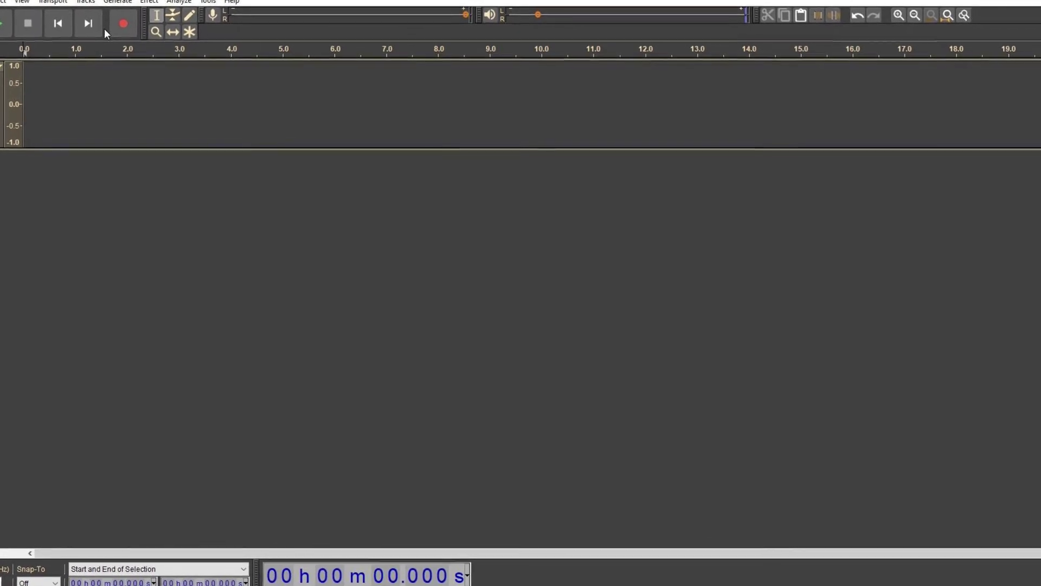
Open the Chirp generator, keeping the Sine waveform and the 100 Hz to 30 Hz sweep.
click(125, 1)
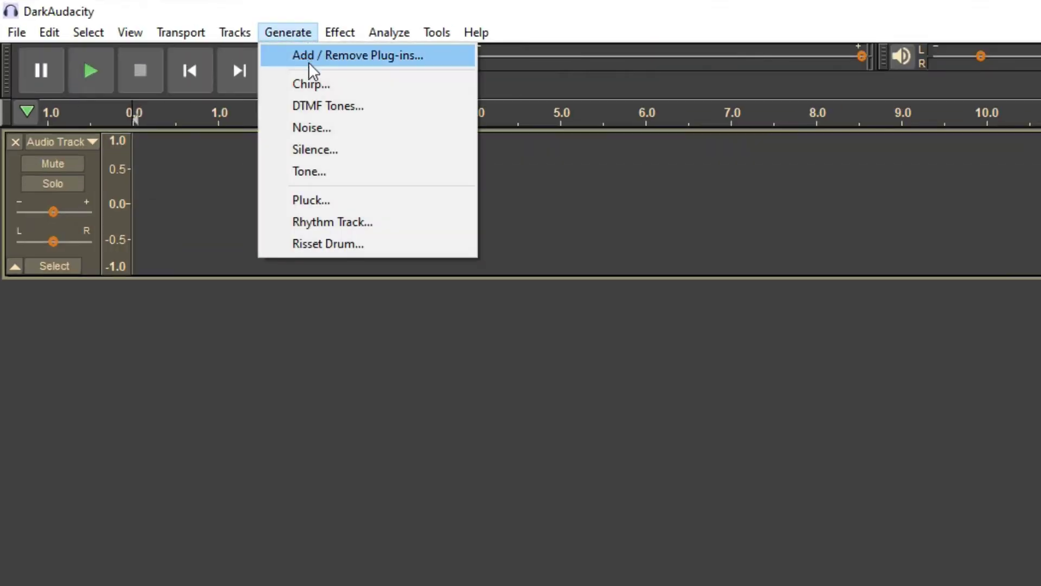
click(439, 84)
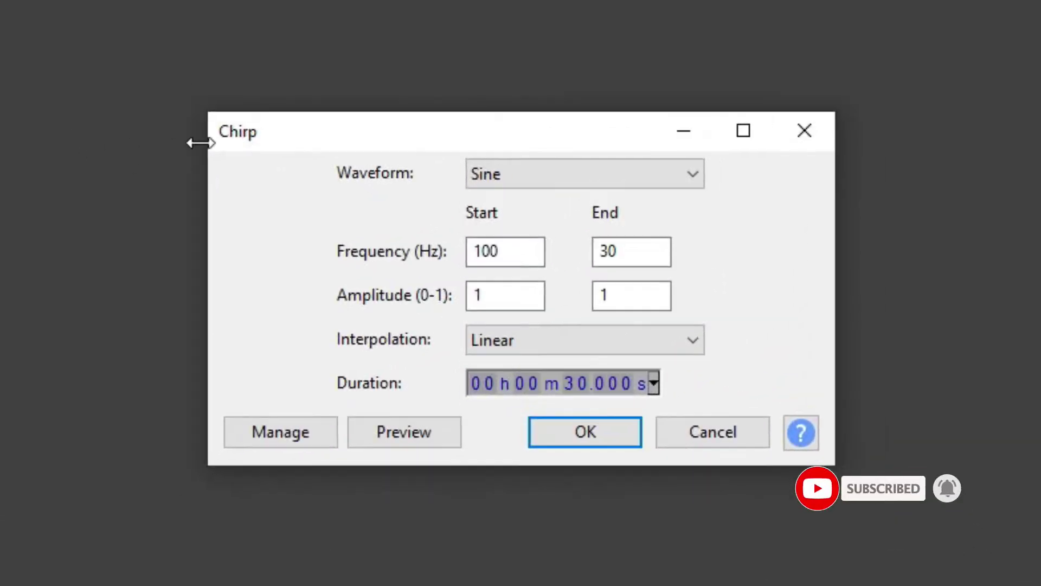
click(535, 172)
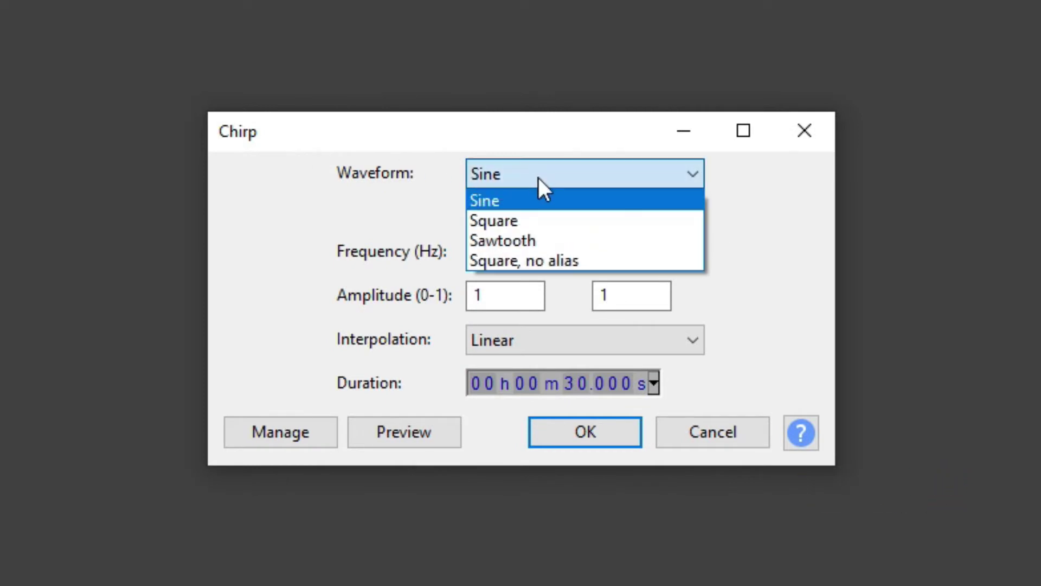
click(651, 202)
click(516, 252)
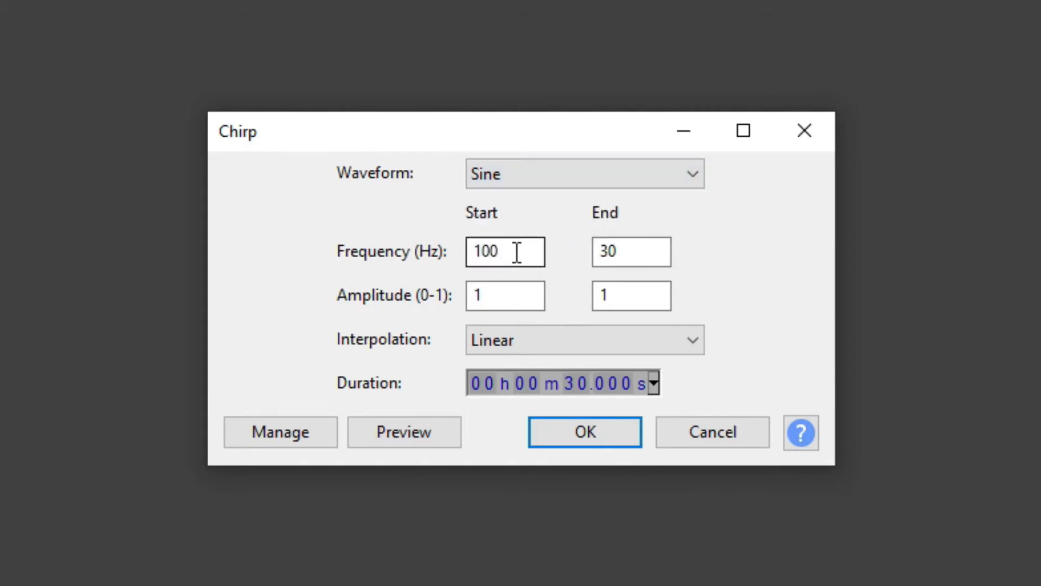
click(608, 251)
Set start amplitude 0, end amplitude 1, Linear interpolation and a 10-second duration, then generate.
click(499, 292)
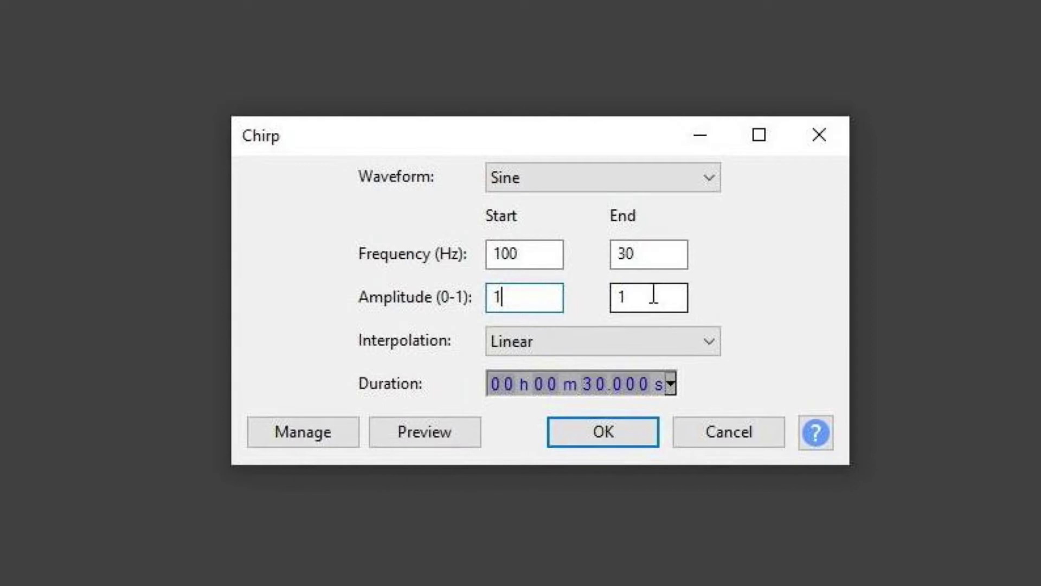
click(653, 294)
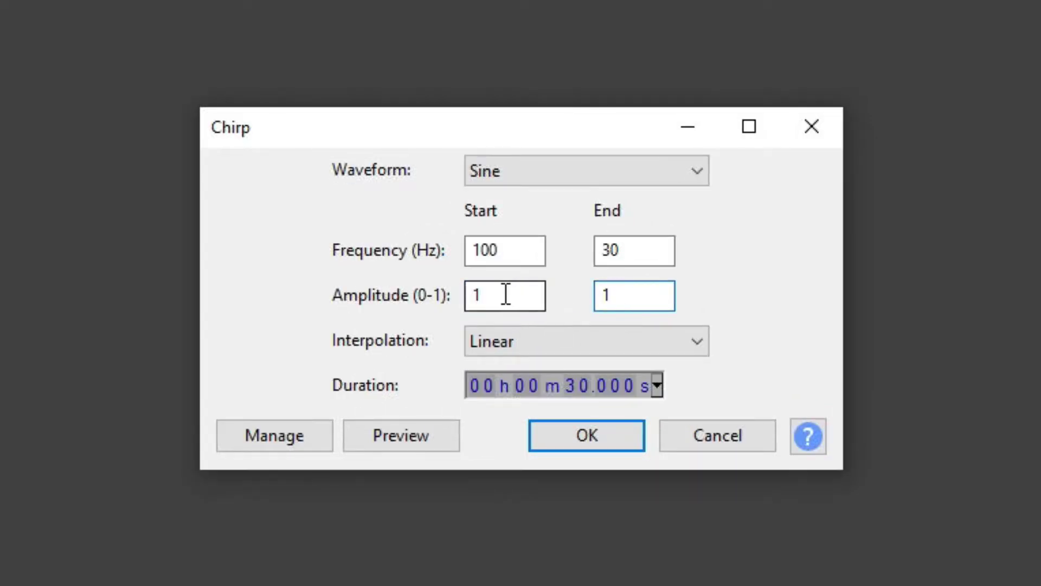
drag(504, 295, 431, 296)
text(0)
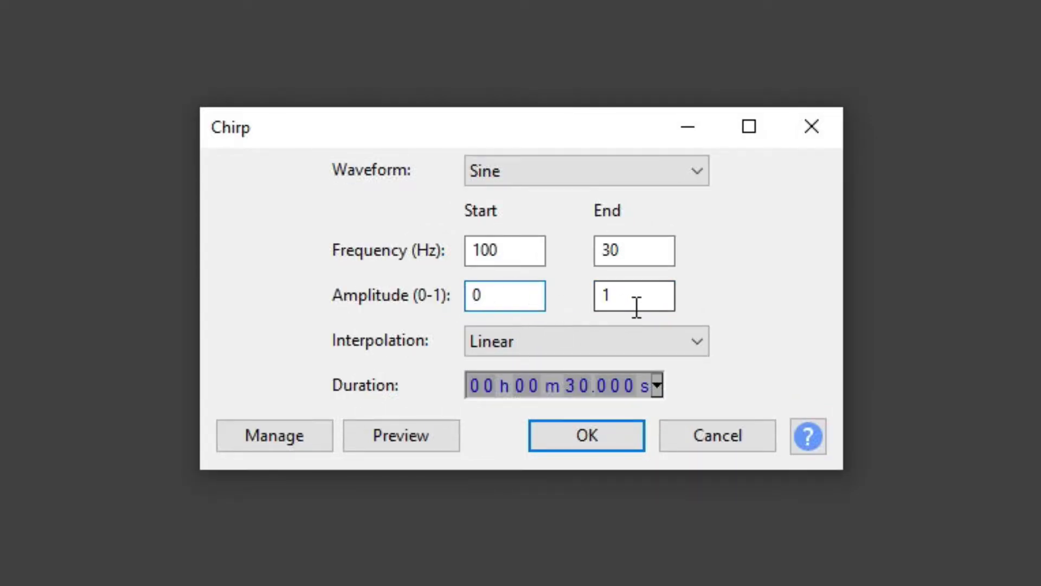
click(522, 346)
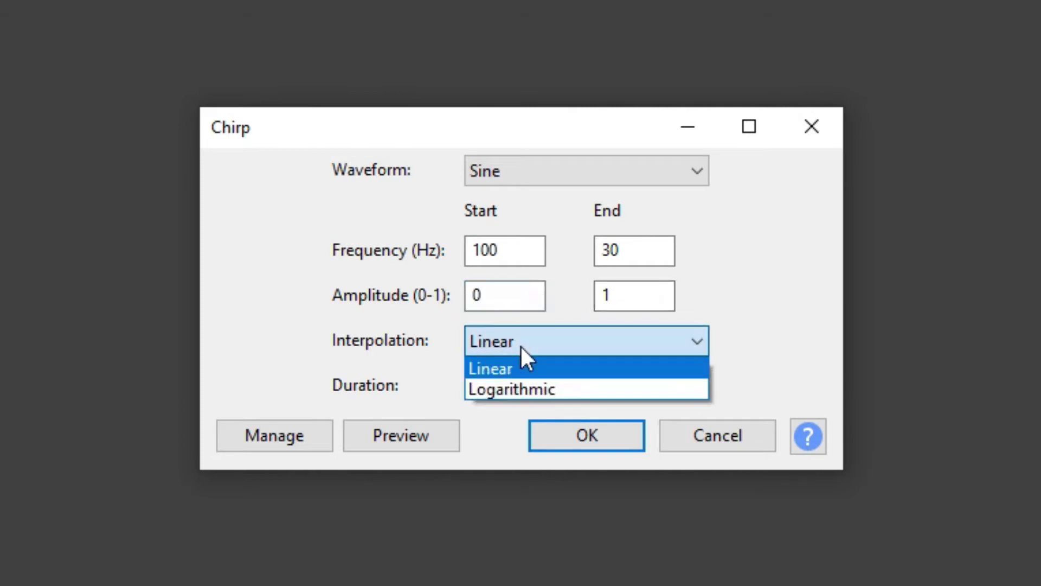
click(631, 373)
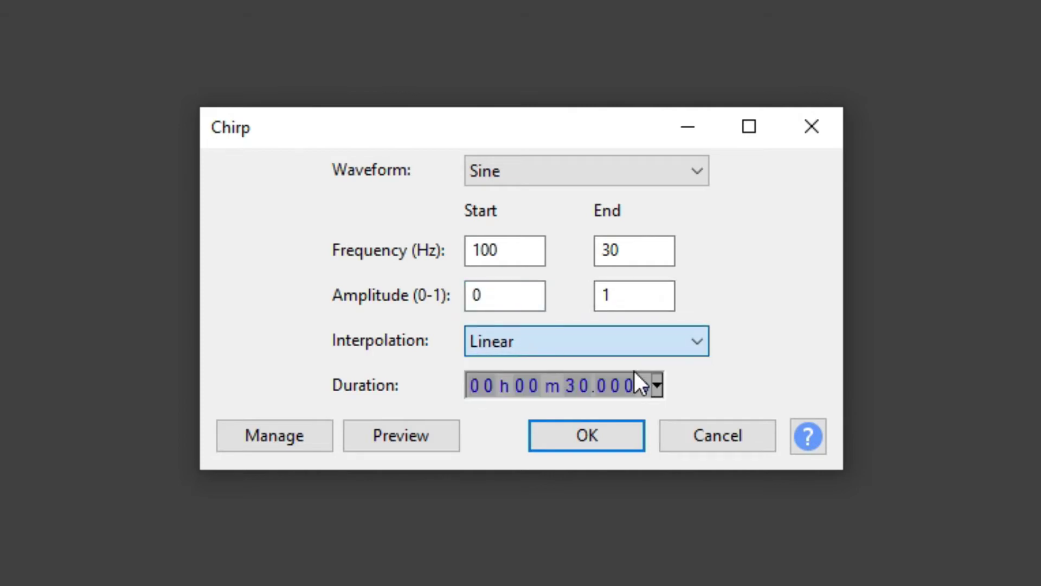
click(576, 387)
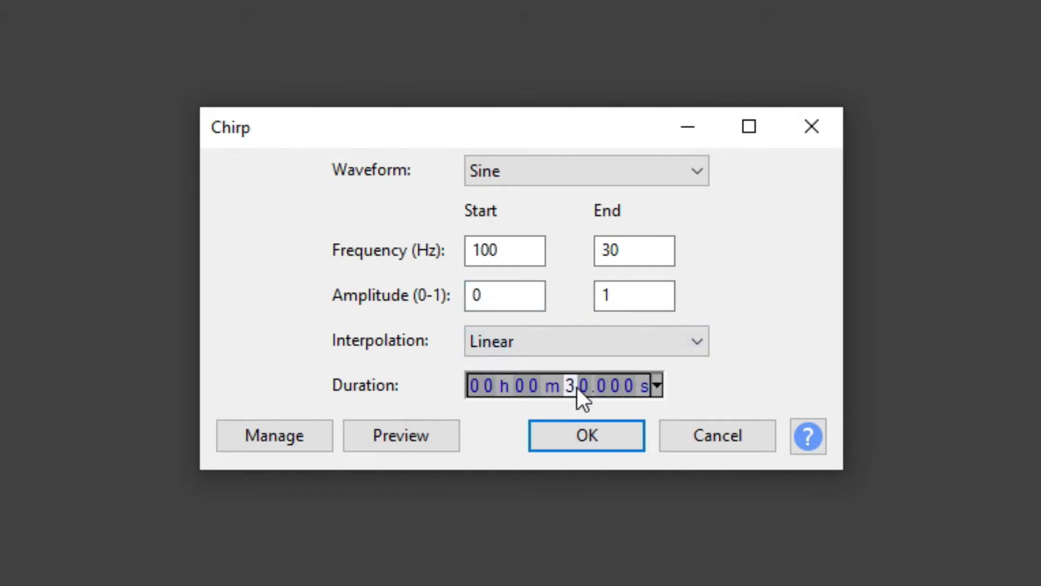
text(1)
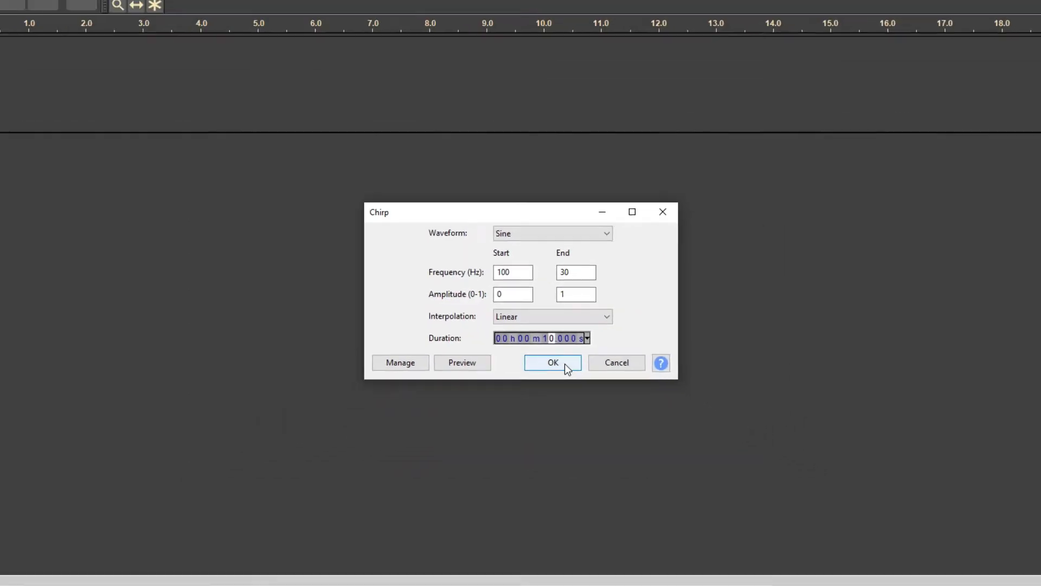
click(564, 363)
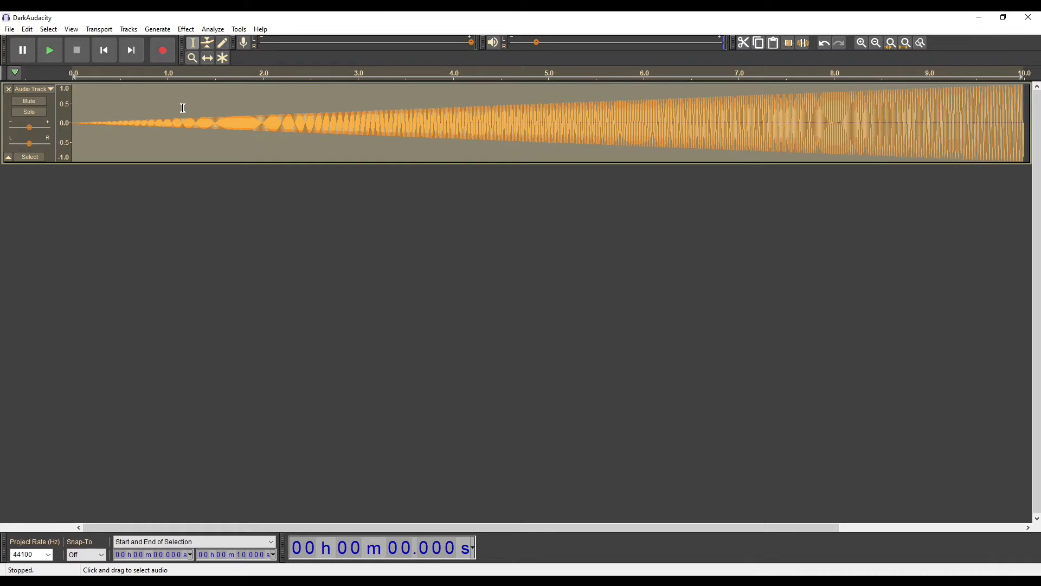
Play back the 10-second chirp whose amplitude rises from silence to full.
click(45, 51)
click(149, 31)
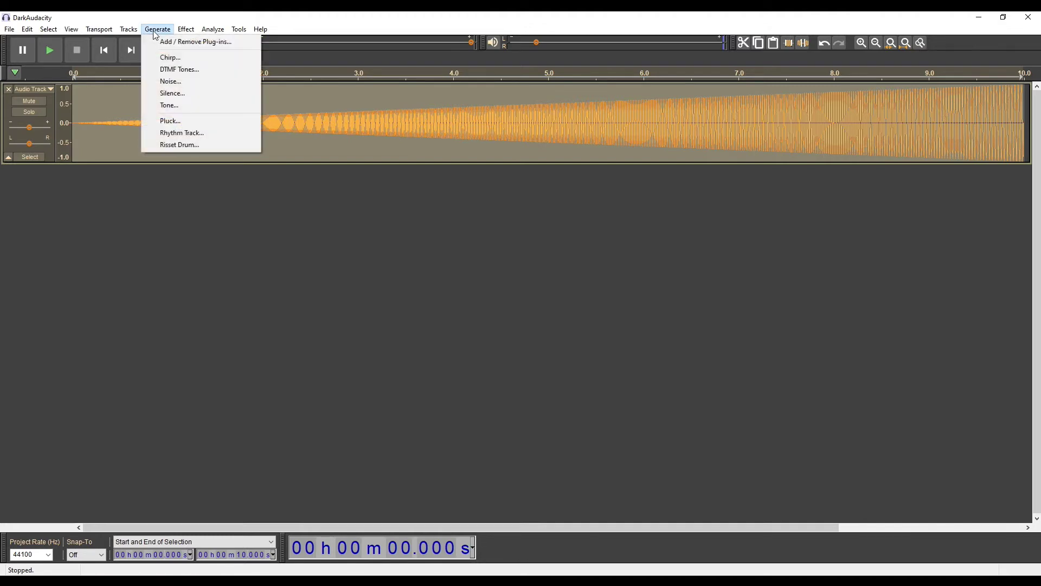
Regenerate the chirp at start amplitude 1, sweeping from 10000 Hz to 15000 Hz.
click(228, 61)
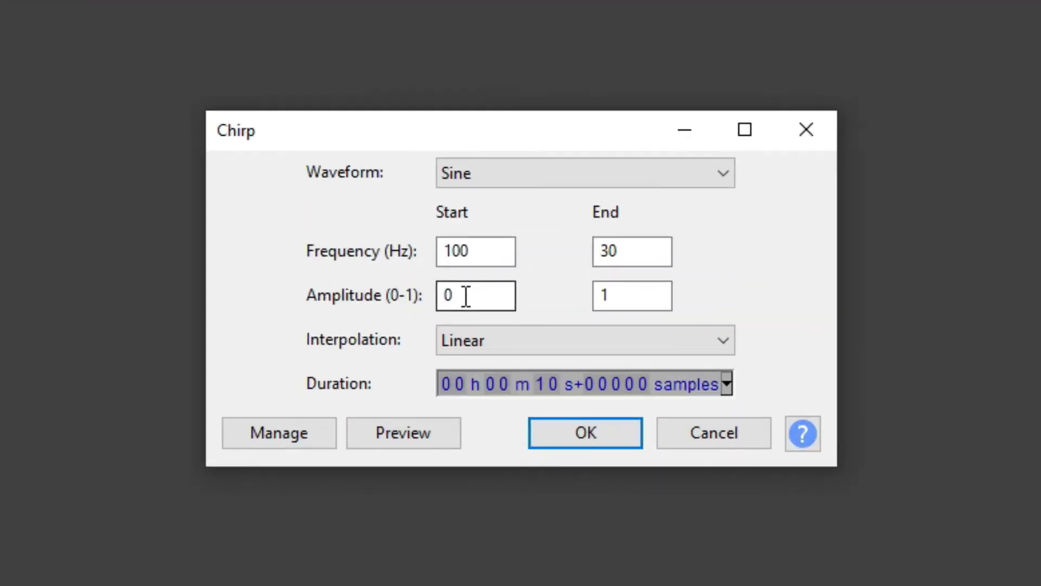
double_click(466, 296)
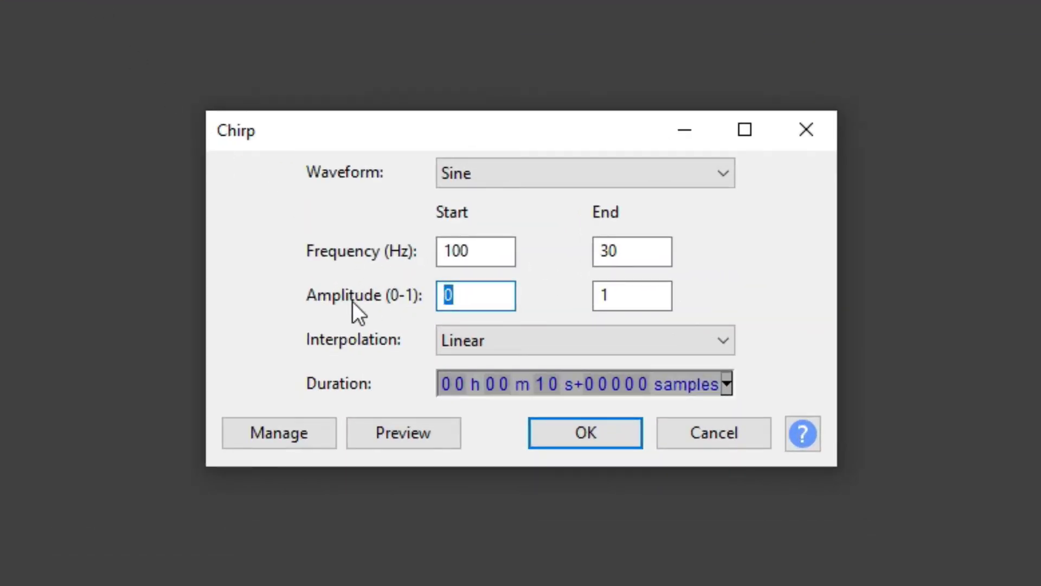
text(1)
double_click(483, 250)
text(100)
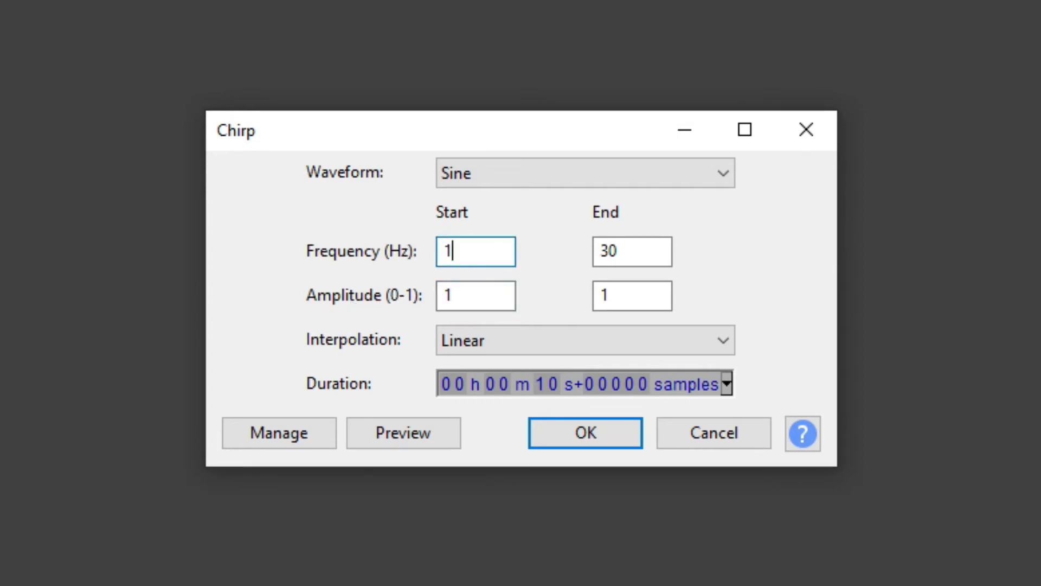
double_click(617, 252)
text(15000)
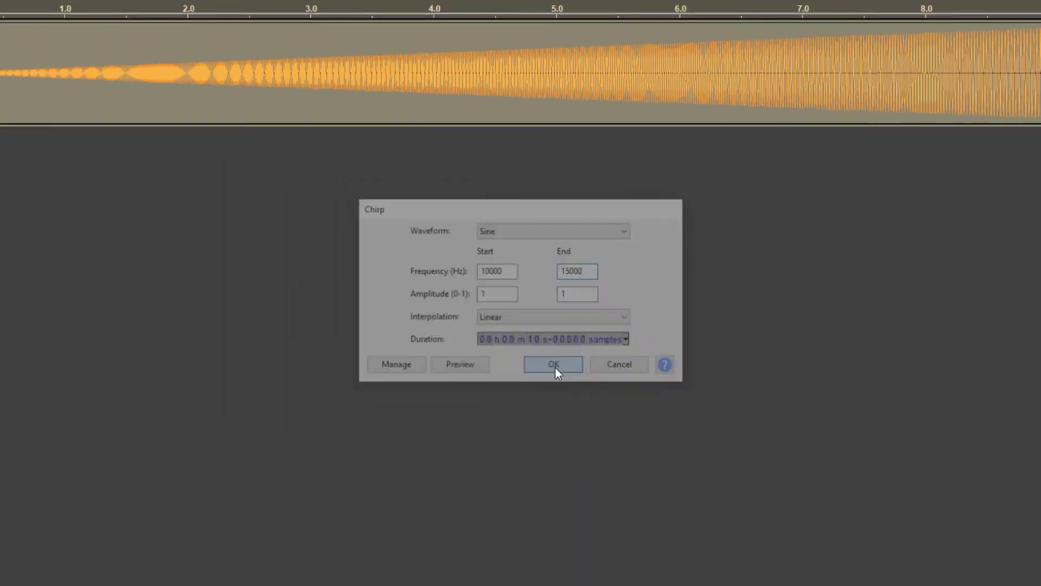
click(577, 413)
Play and stop the new chirp, then zoom in on a short stretch around 4.04 seconds.
click(50, 50)
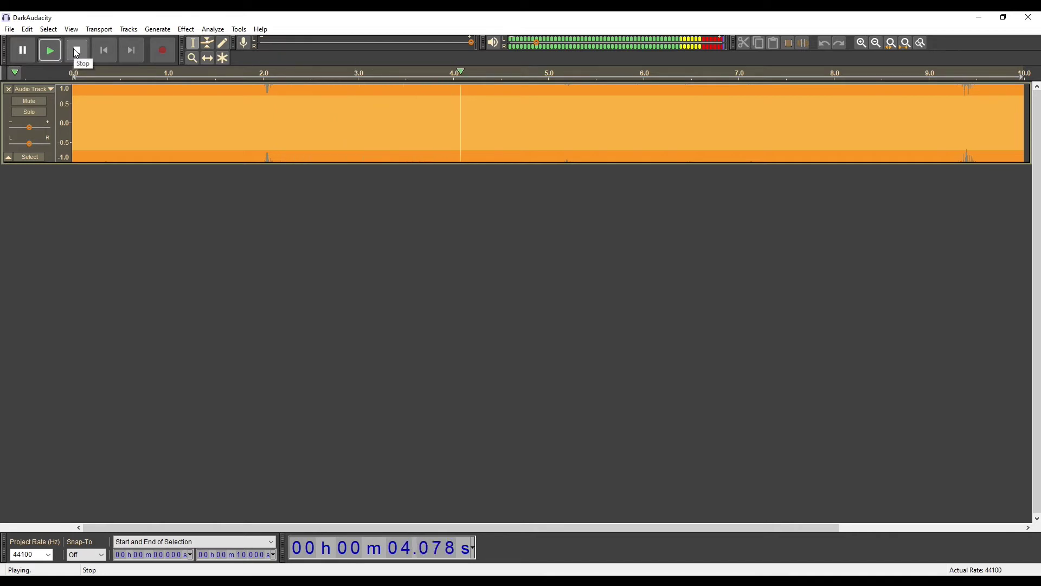
click(76, 52)
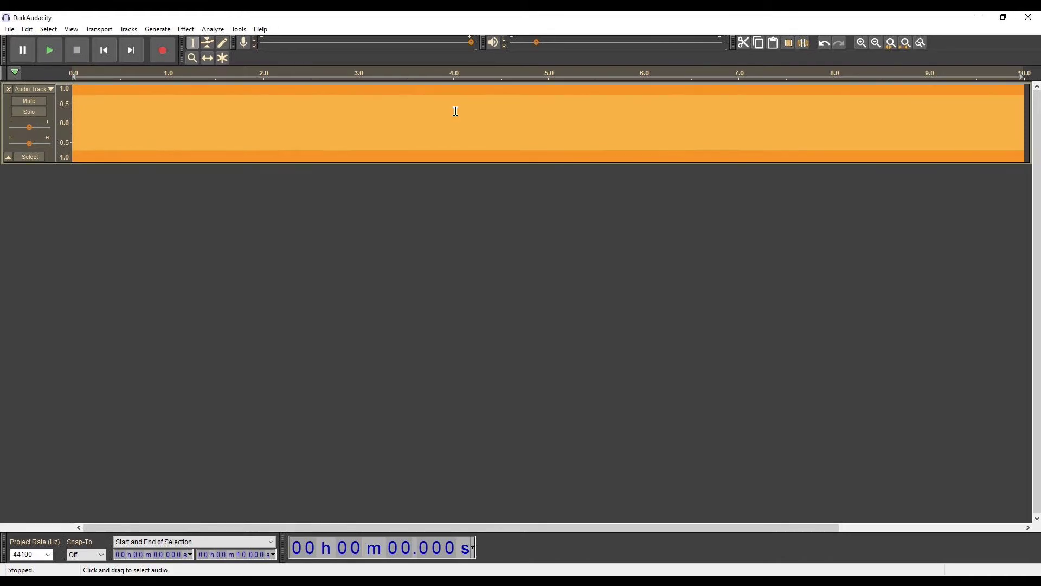
click(451, 112)
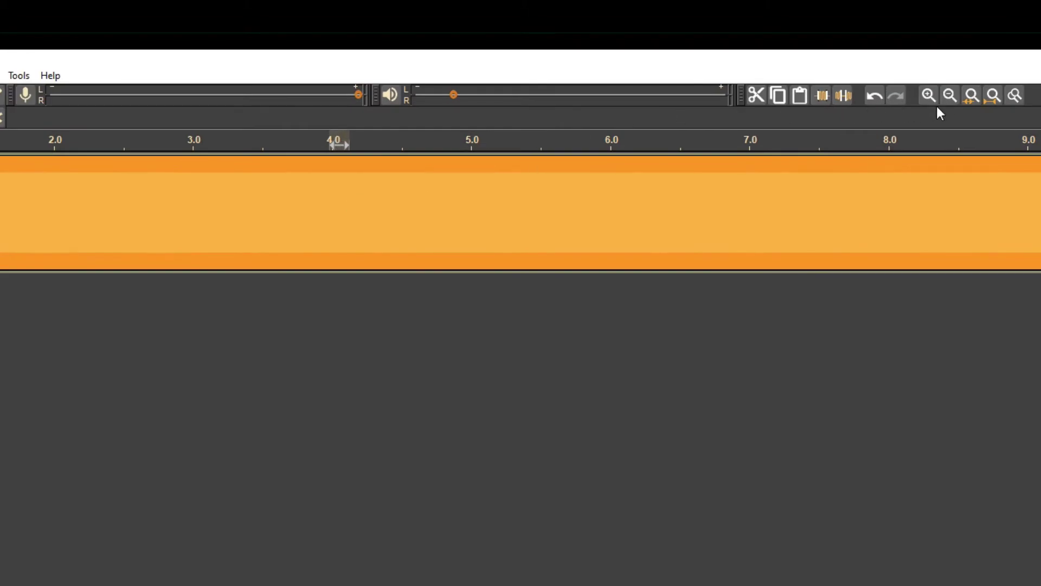
click(971, 98)
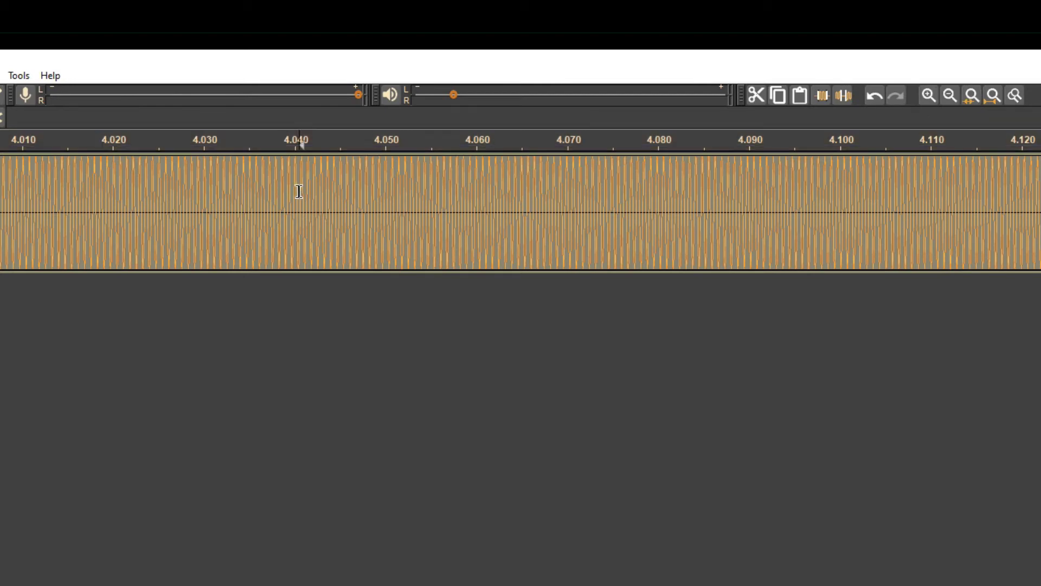
drag(297, 191, 422, 207)
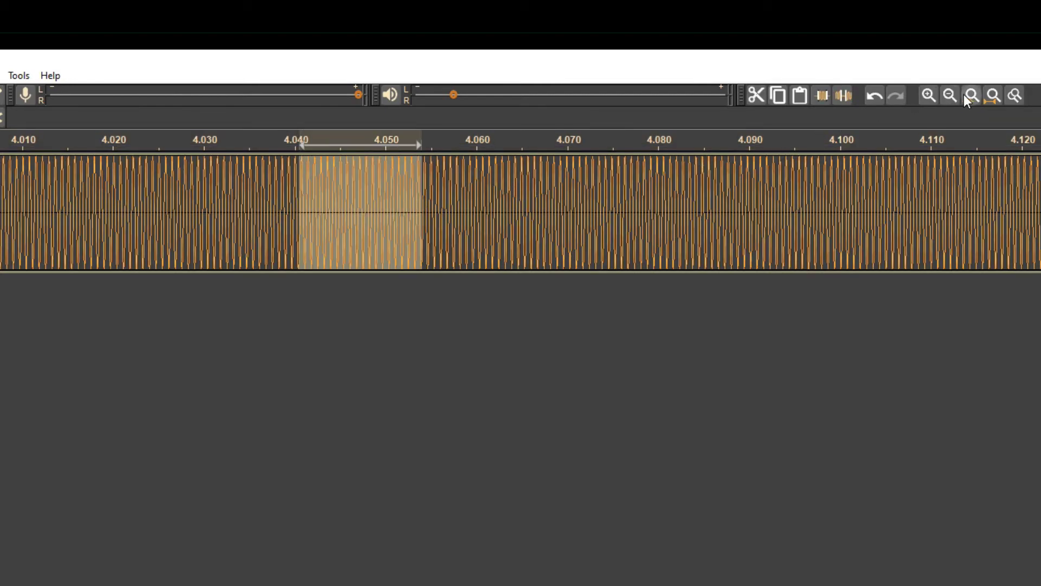
click(970, 98)
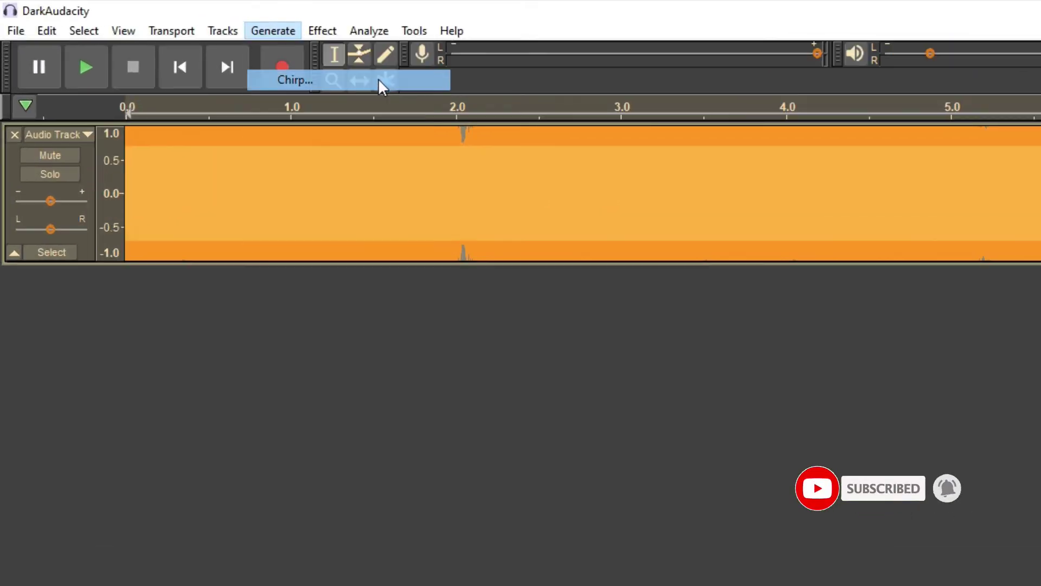
Regenerate the chirp with end amplitude 0.3 so it tapers down from 1.
click(379, 84)
key(Tab)
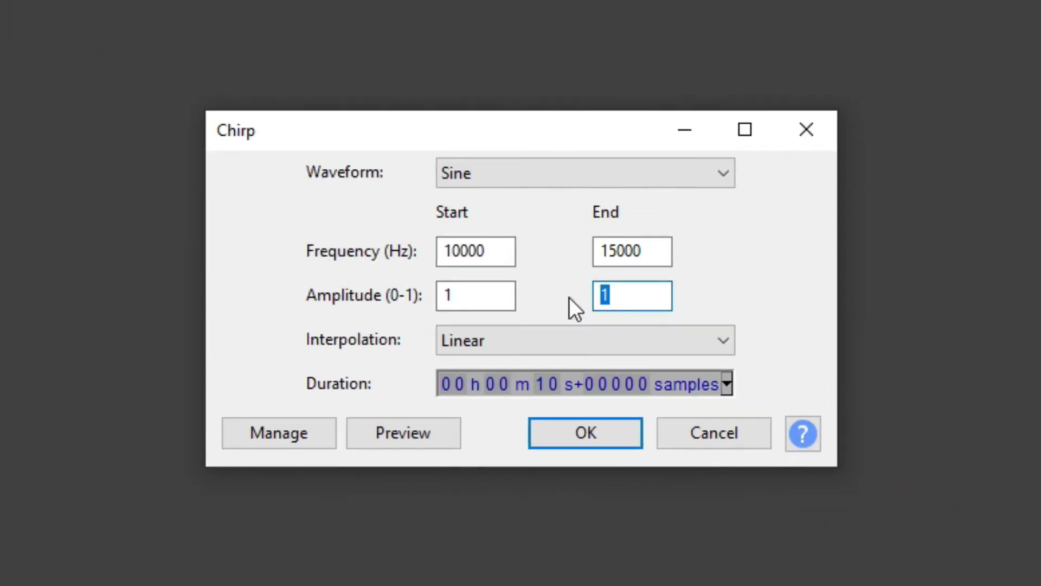
text(0.3)
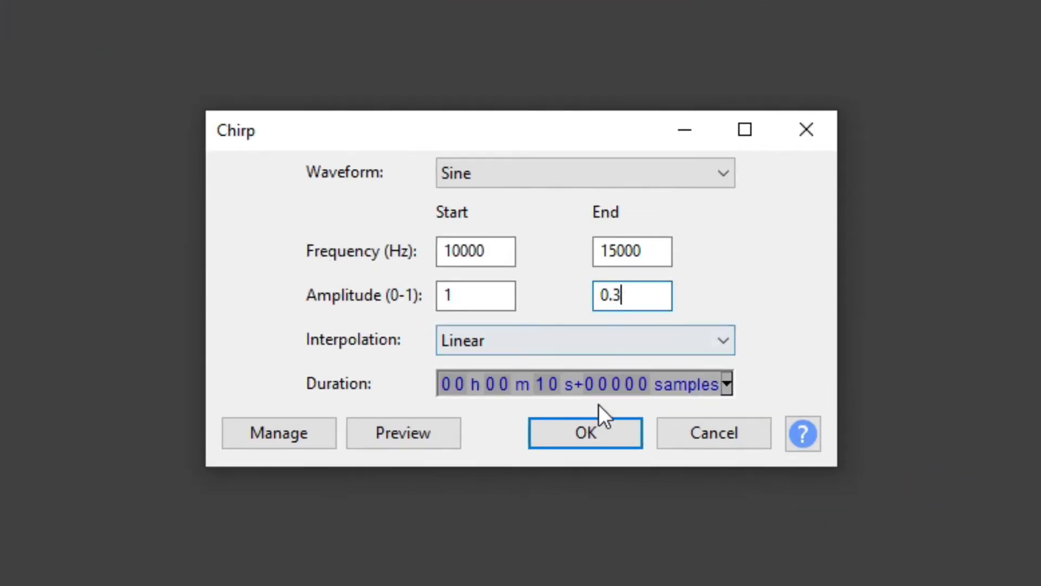
click(594, 431)
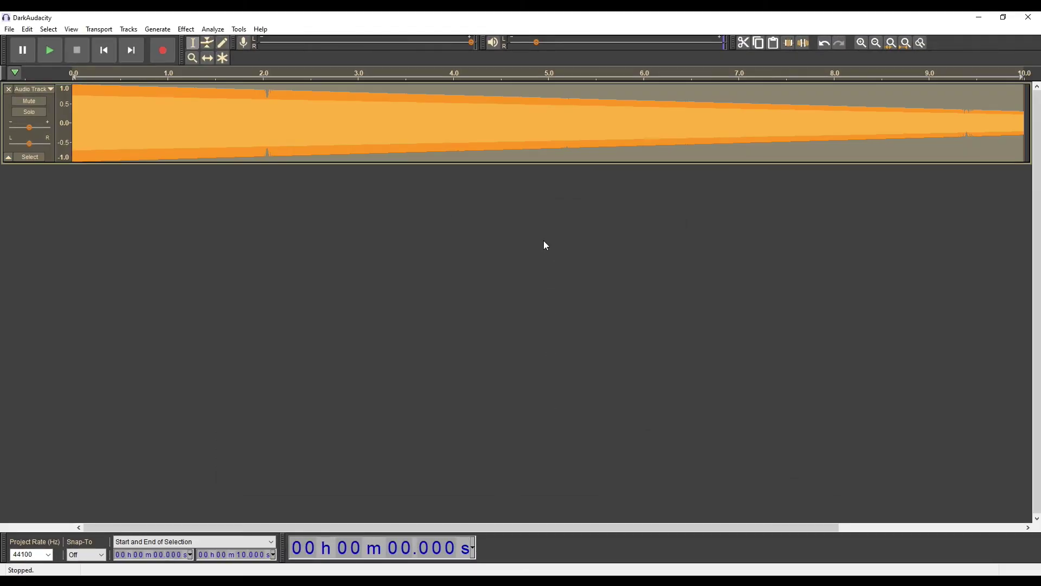
Regenerate the chirp with the Square waveform, then select roughly 3.48–3.70 seconds.
click(157, 29)
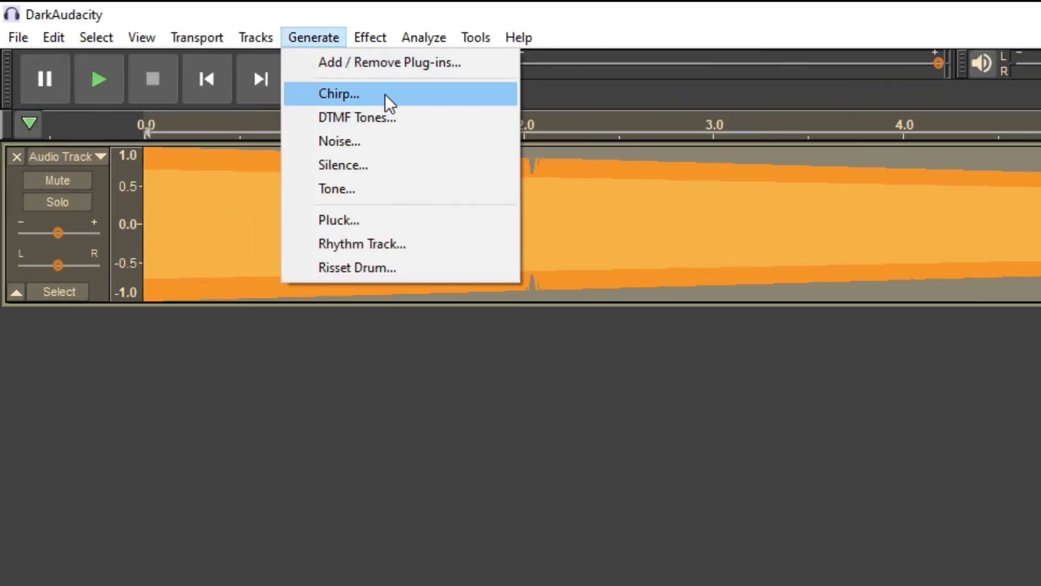
click(385, 95)
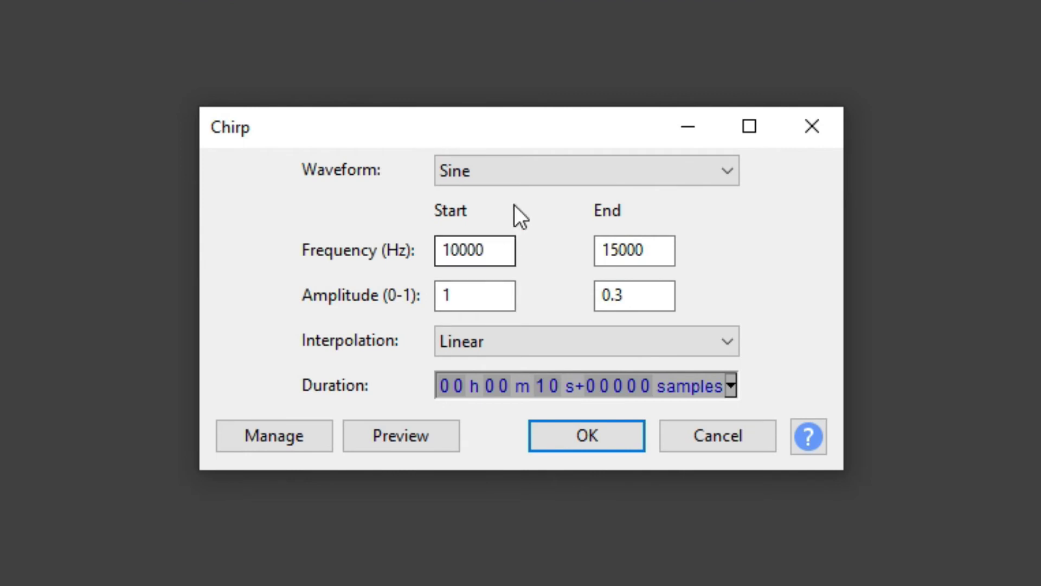
click(522, 176)
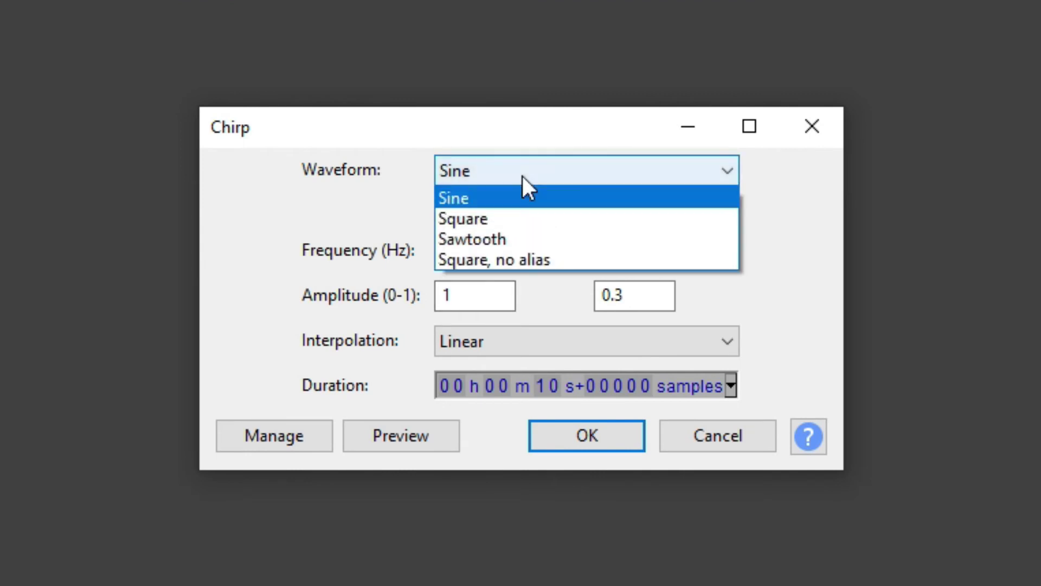
click(523, 219)
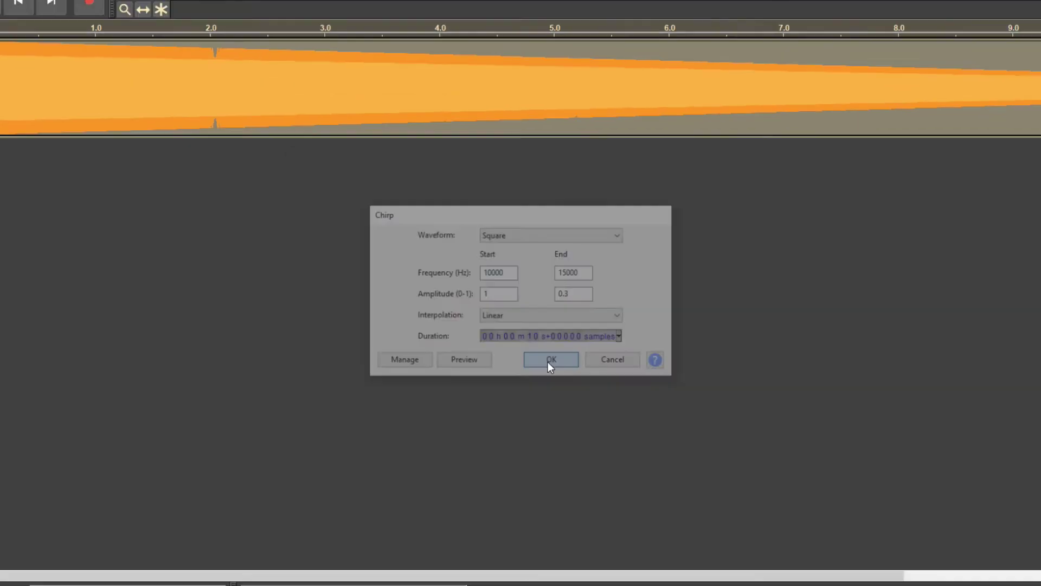
click(577, 437)
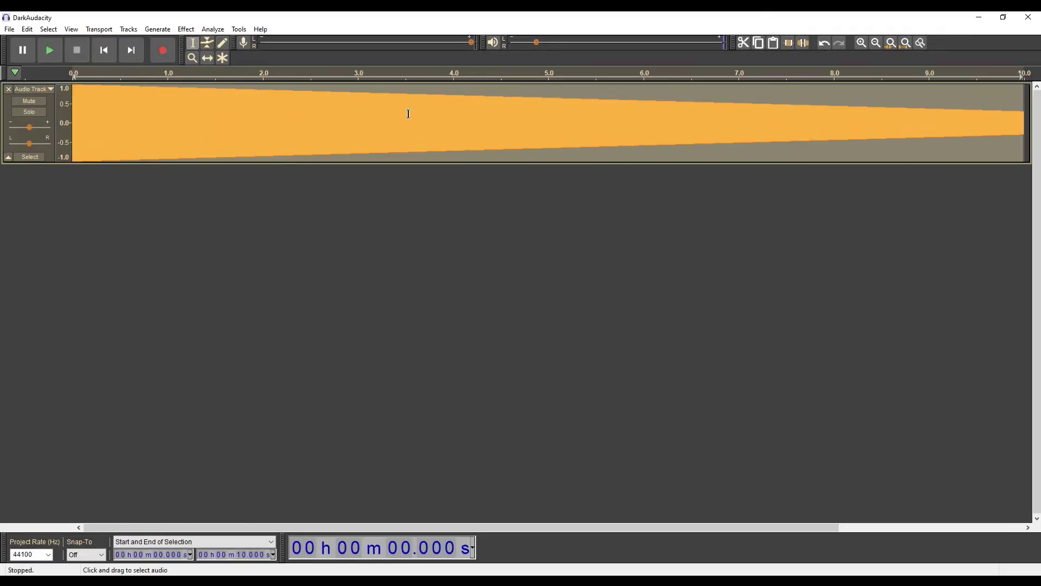
drag(404, 115, 426, 115)
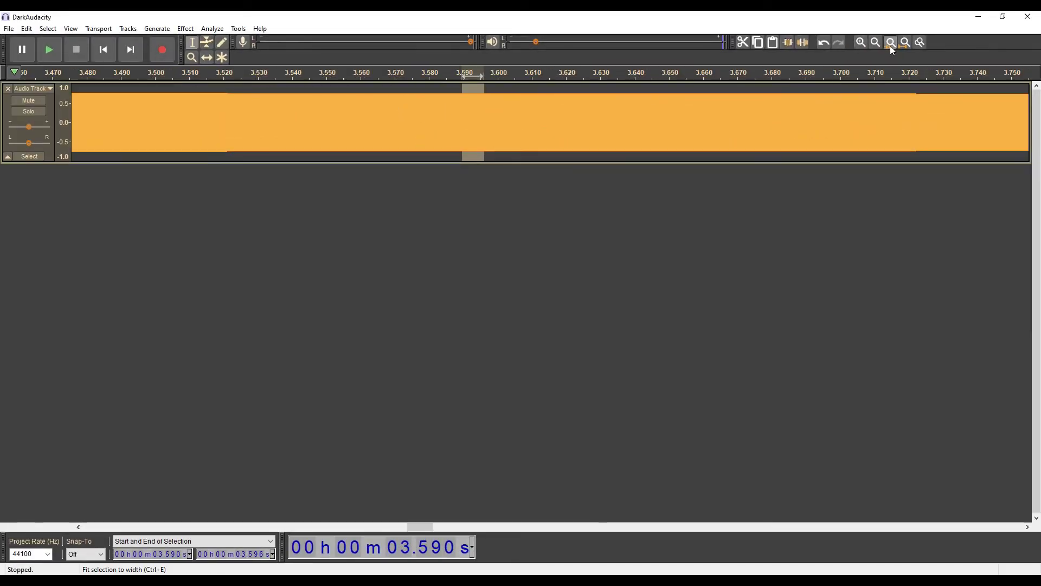
click(889, 44)
drag(374, 116, 438, 115)
click(886, 45)
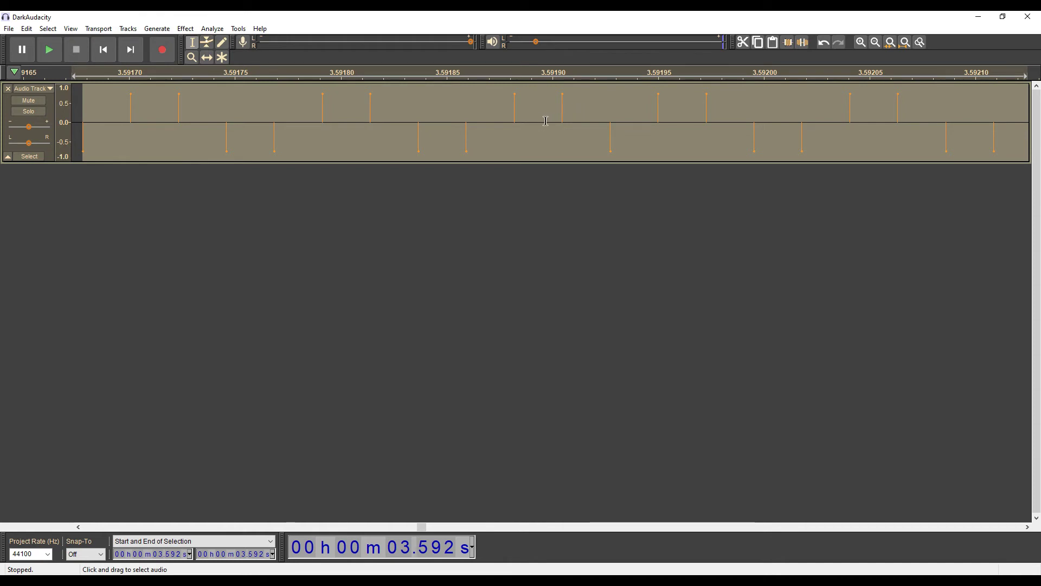
key(ctrl+f)
key(Home)
click(49, 50)
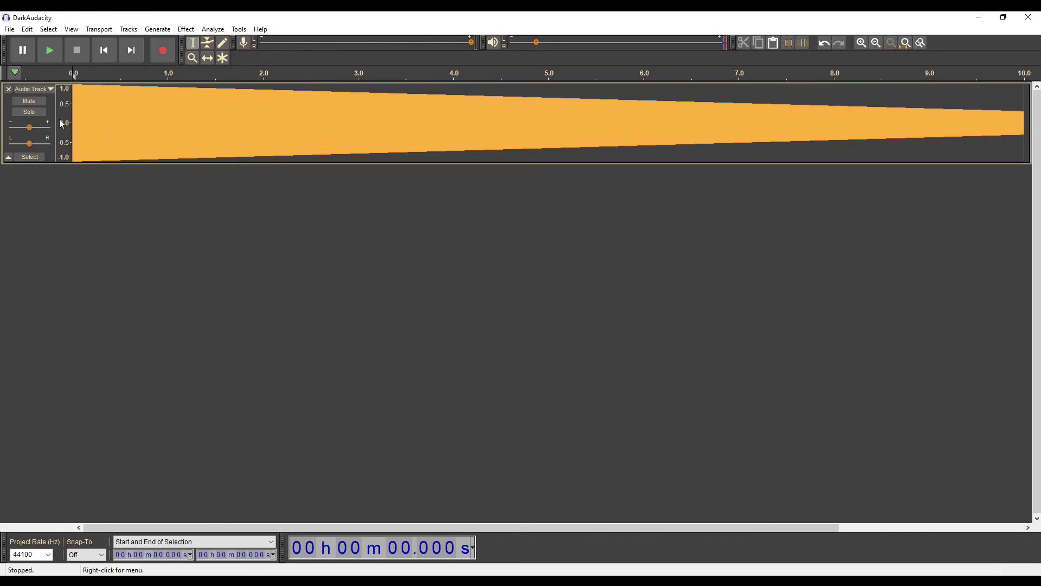
Export the track as down-chirp.mp3 at Standard 170–210 kbps quality with empty metadata tags.
click(9, 29)
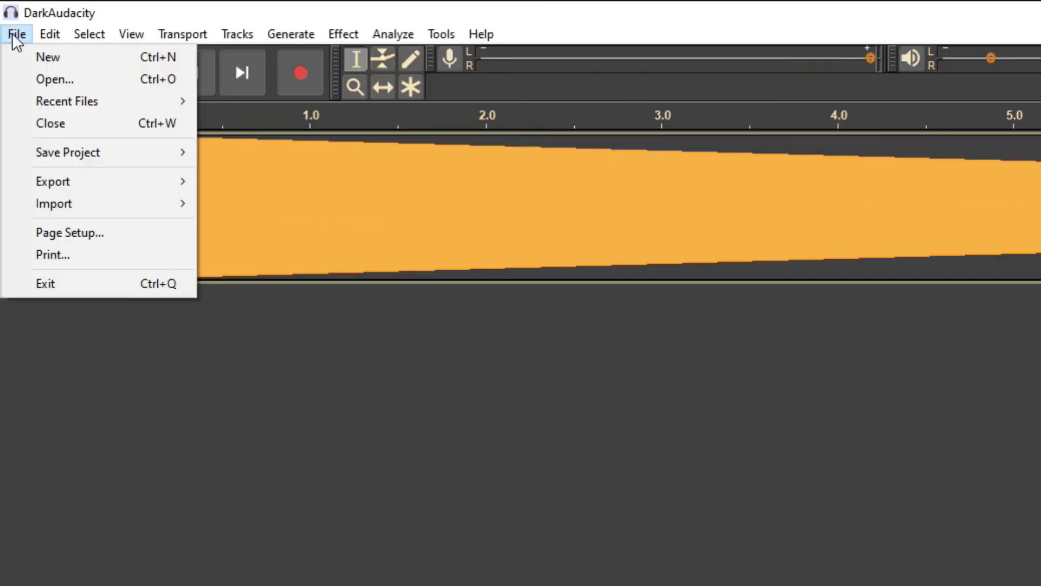
mouse_move(45, 109)
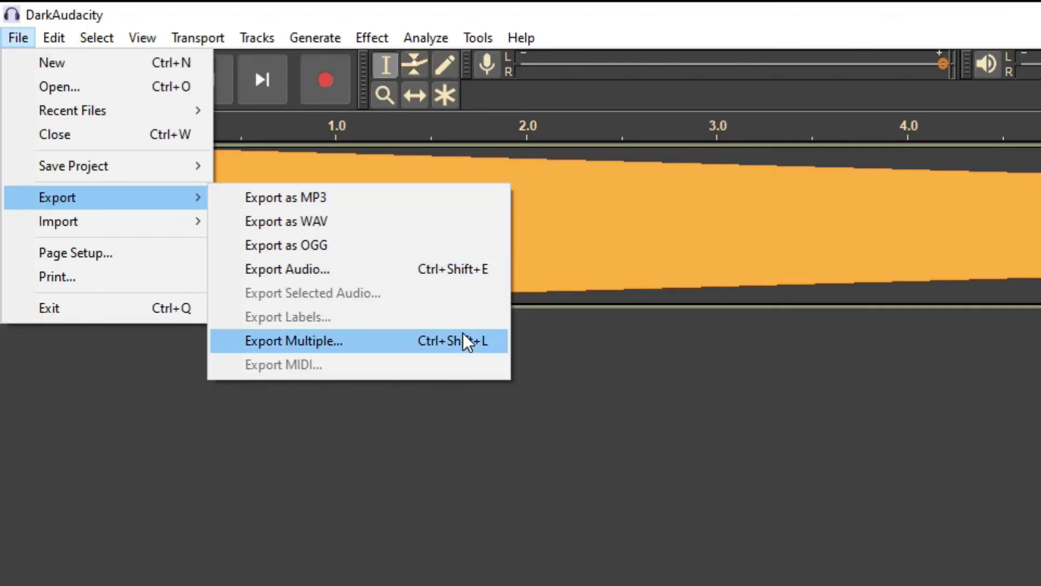
click(445, 194)
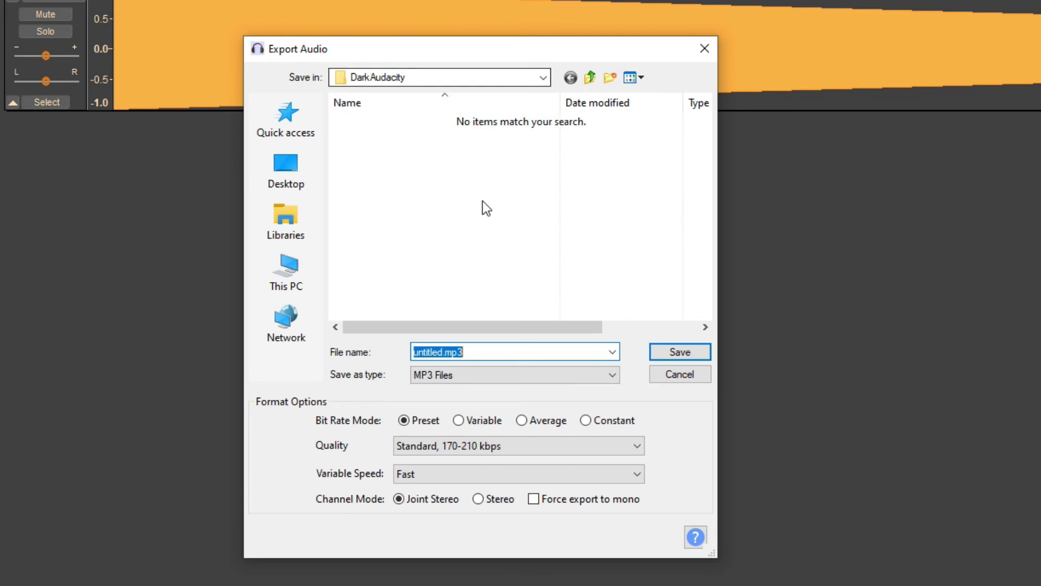
click(442, 352)
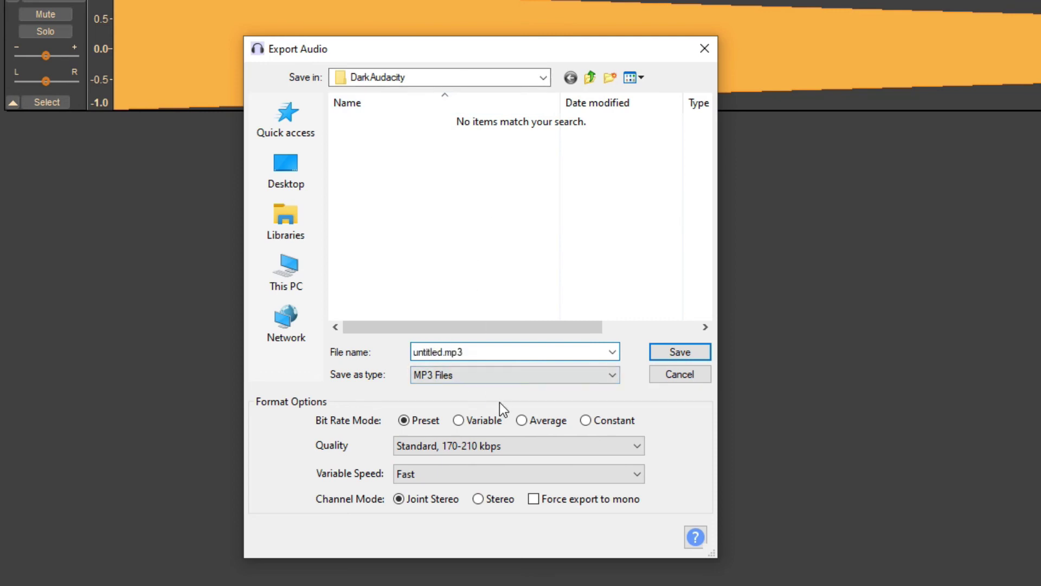
key(shift+Home)
text(down-chi)
text(rp)
text(-)
key(BackSpace)
click(499, 445)
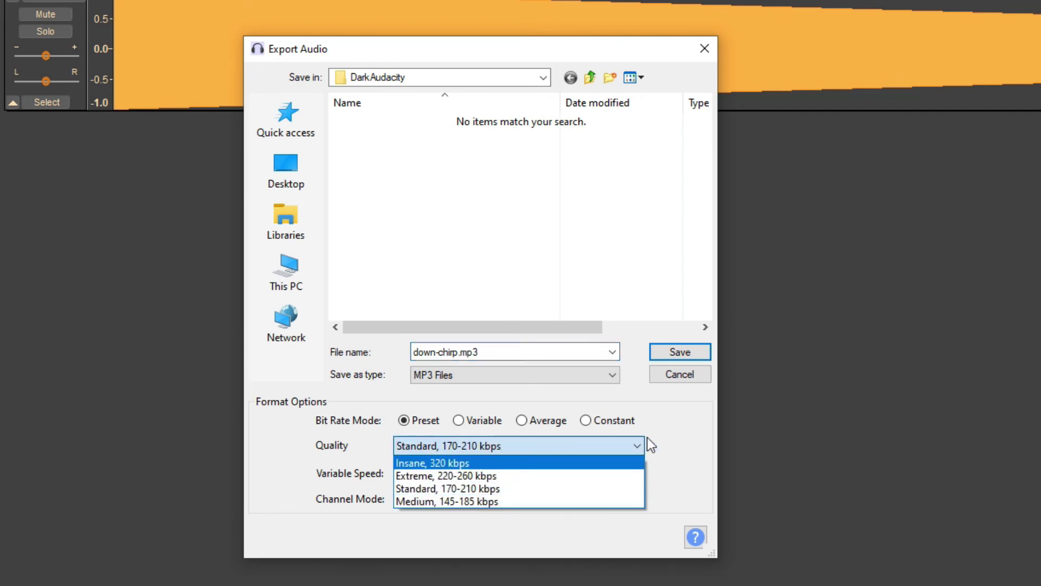
click(646, 438)
click(697, 350)
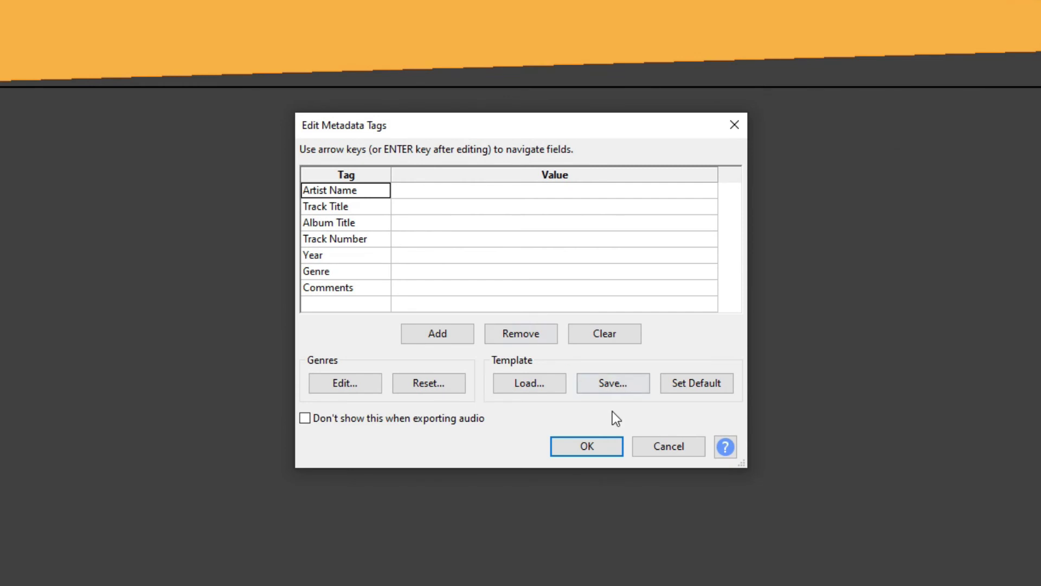
click(678, 455)
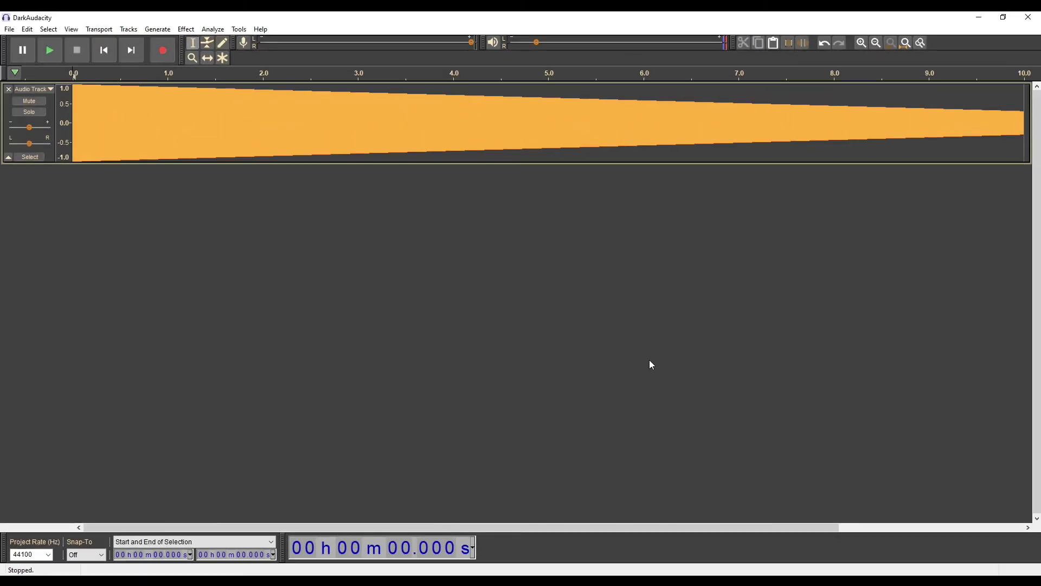